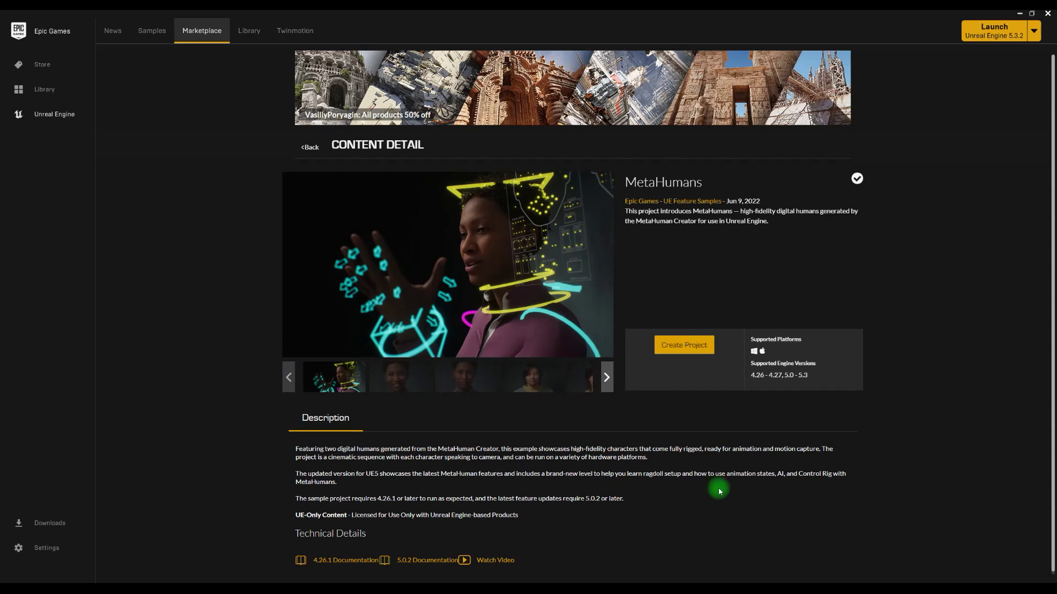
- Switch to the web browser and open the MetaHuman Creator site from the Google results for "metahuman creator"
left_click(623, 584)
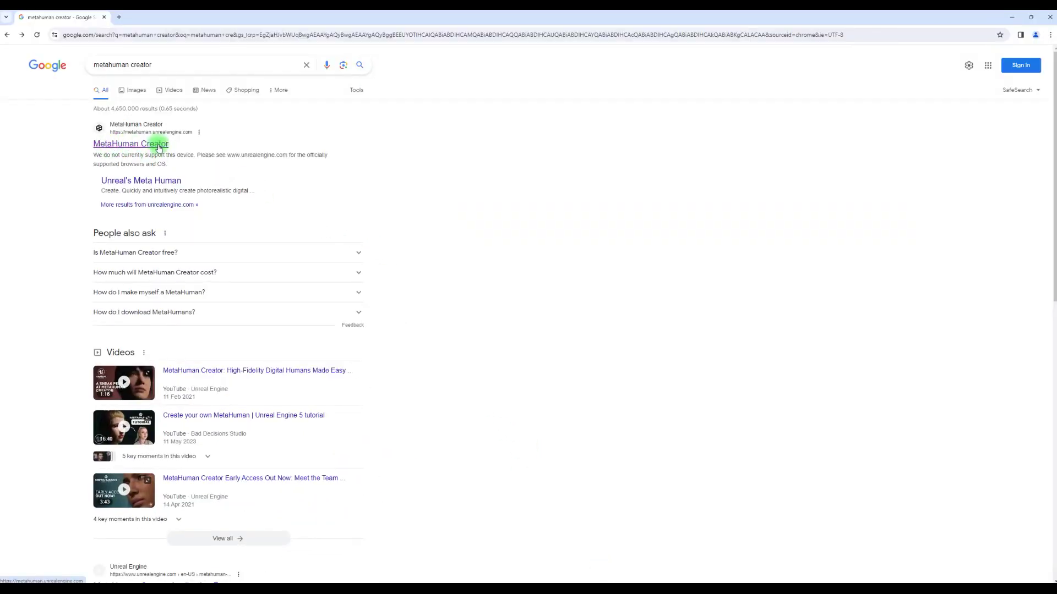
left_click_drag(99, 64, 170, 64)
left_click(57, 115)
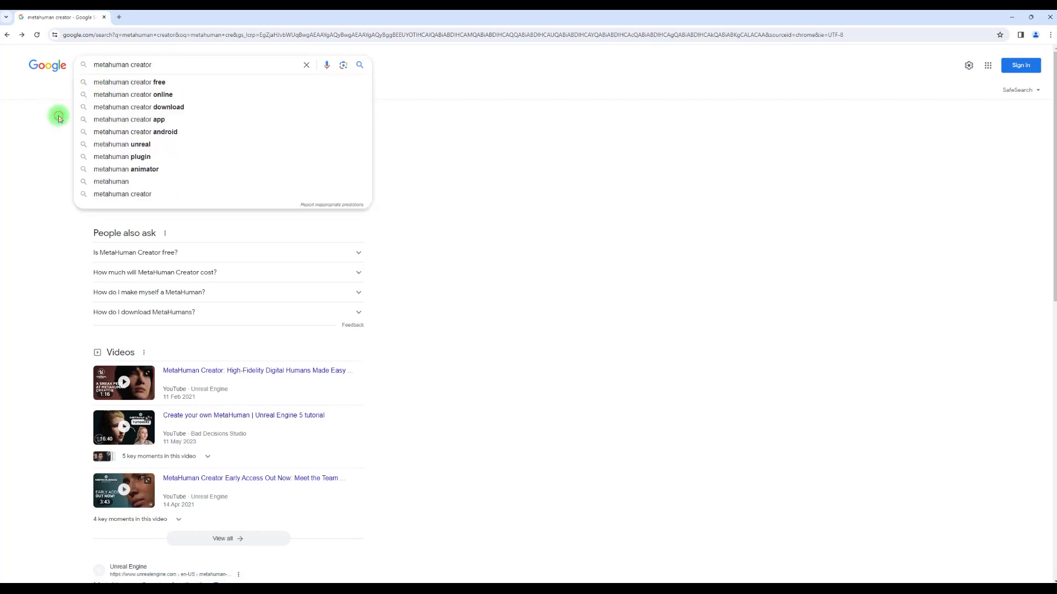
left_click(125, 145)
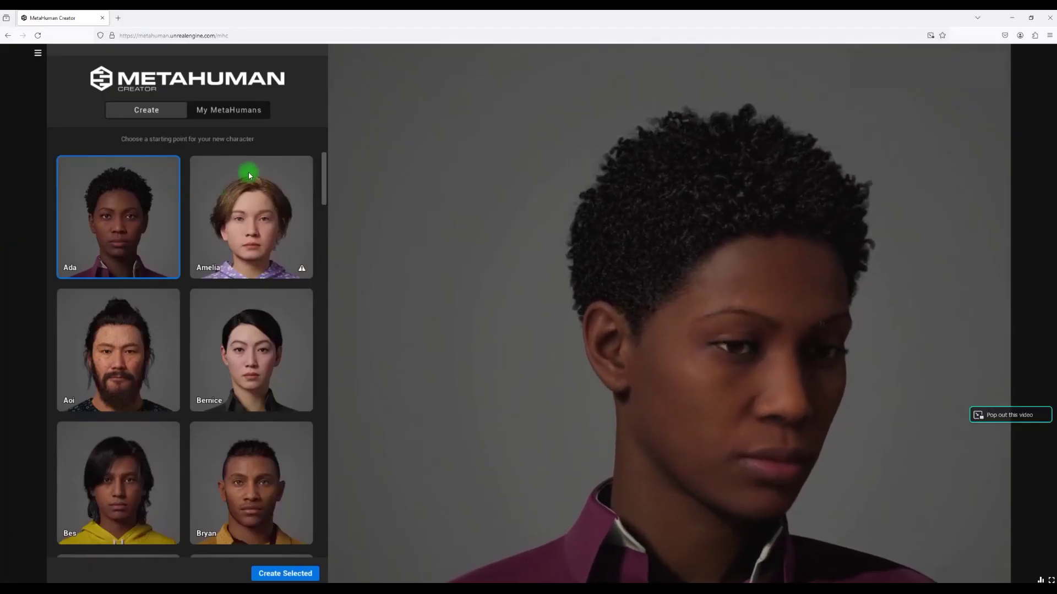
- Browse the preset characters and create a new MetaHuman from the Hudson preset
left_click_drag(323, 165, 307, 454)
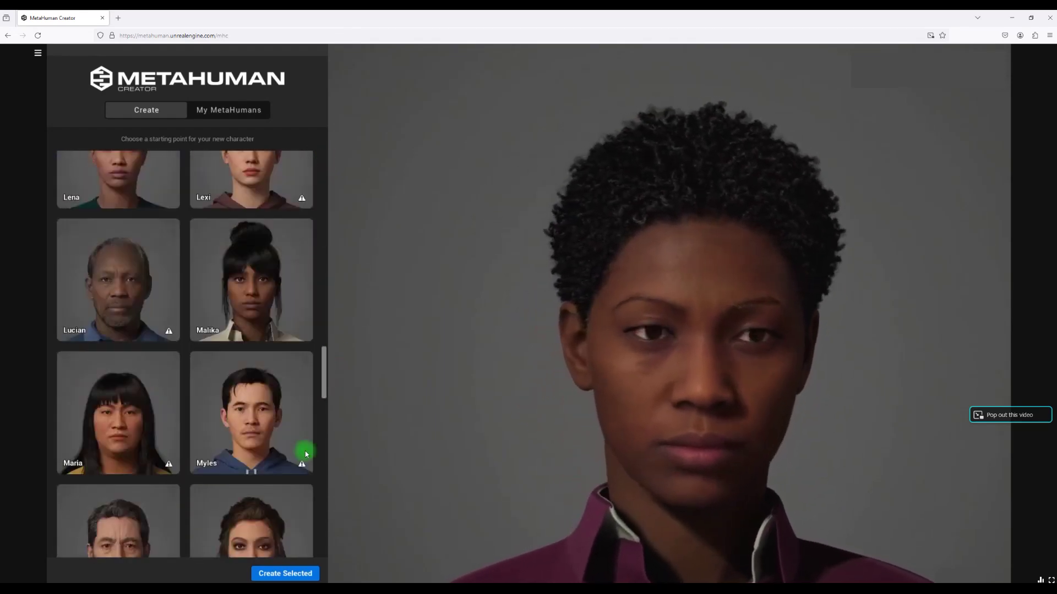
scroll(307, 454, "down", 6)
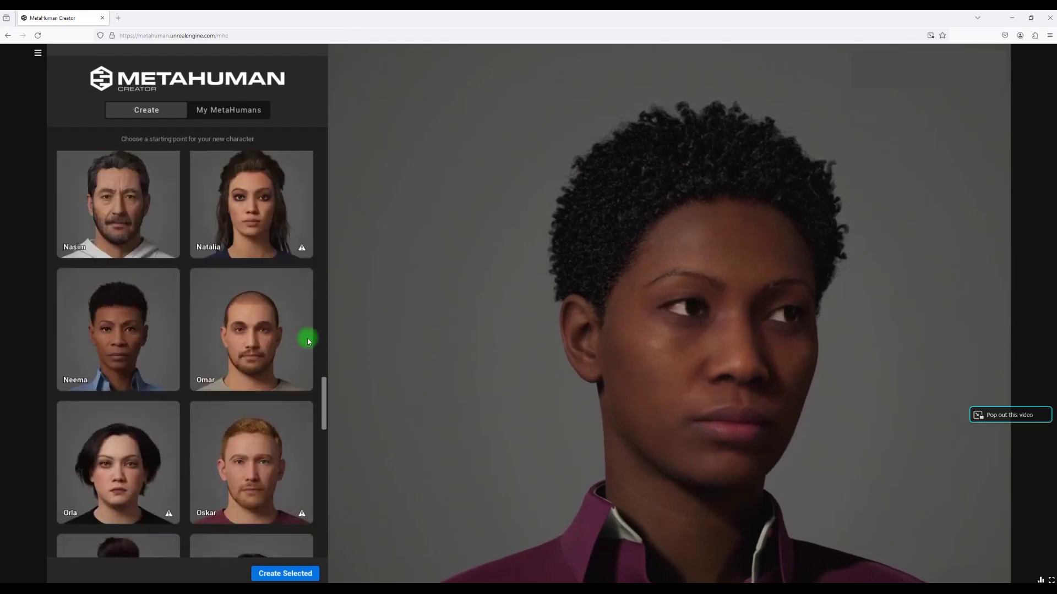
scroll(308, 342, "up", 20)
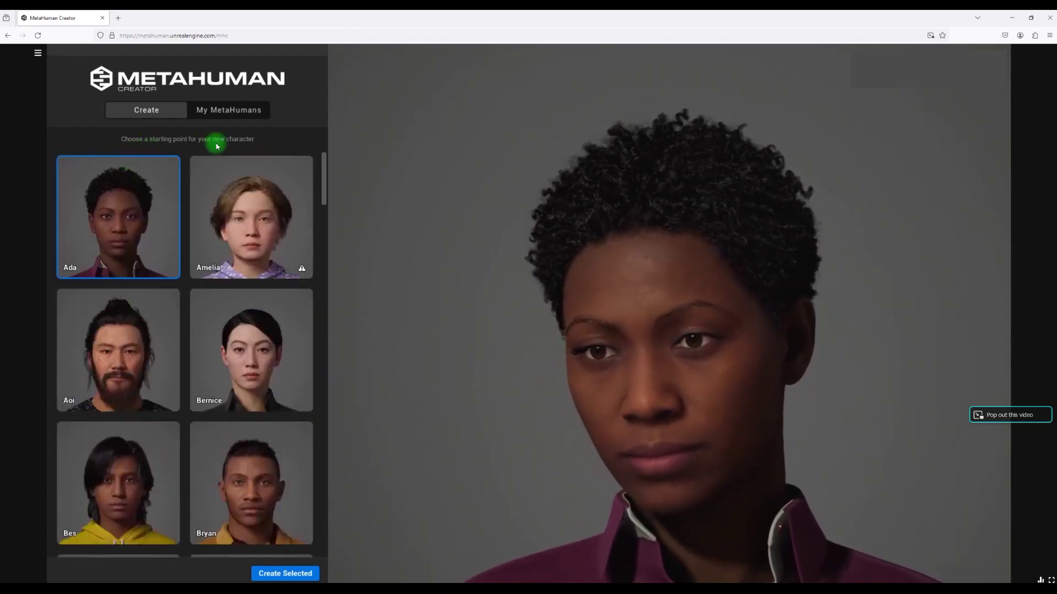
left_click_drag(325, 167, 326, 496)
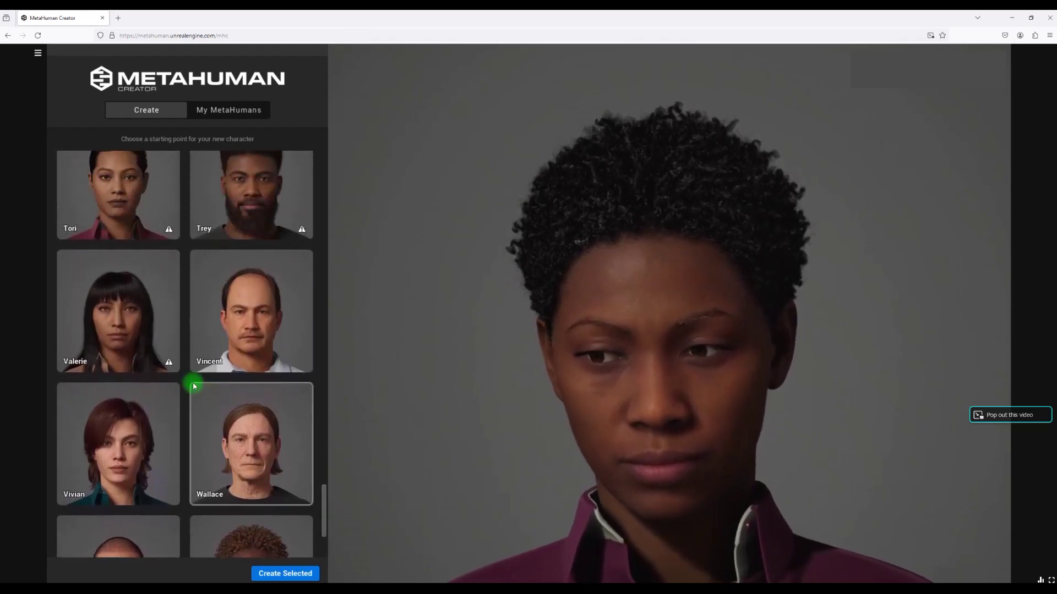
scroll(182, 370, "up", 5)
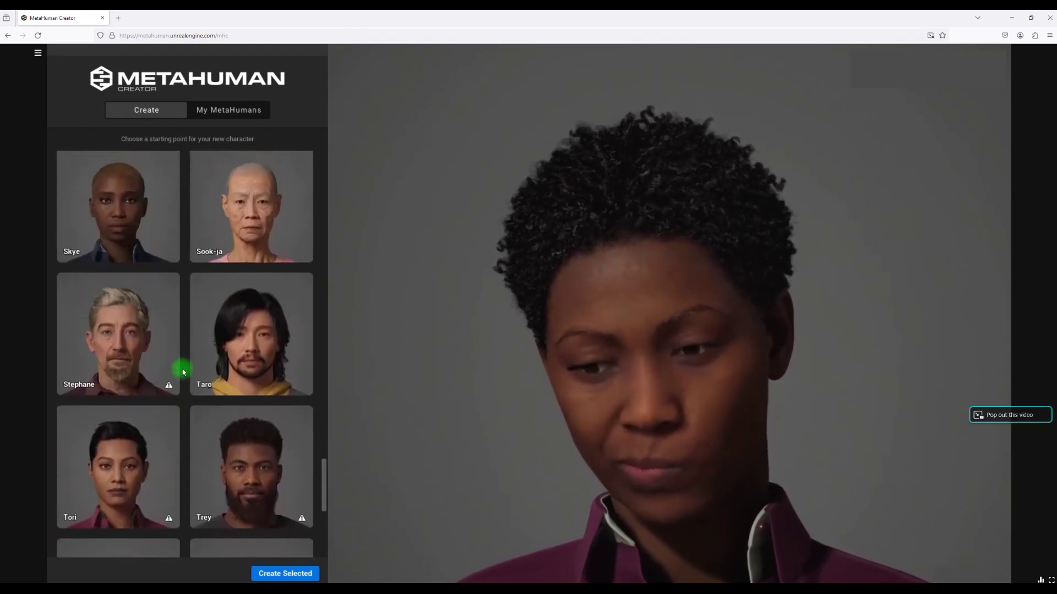
scroll(183, 372, "up", 8)
scroll(183, 373, "up", 1)
scroll(183, 373, "up", 3)
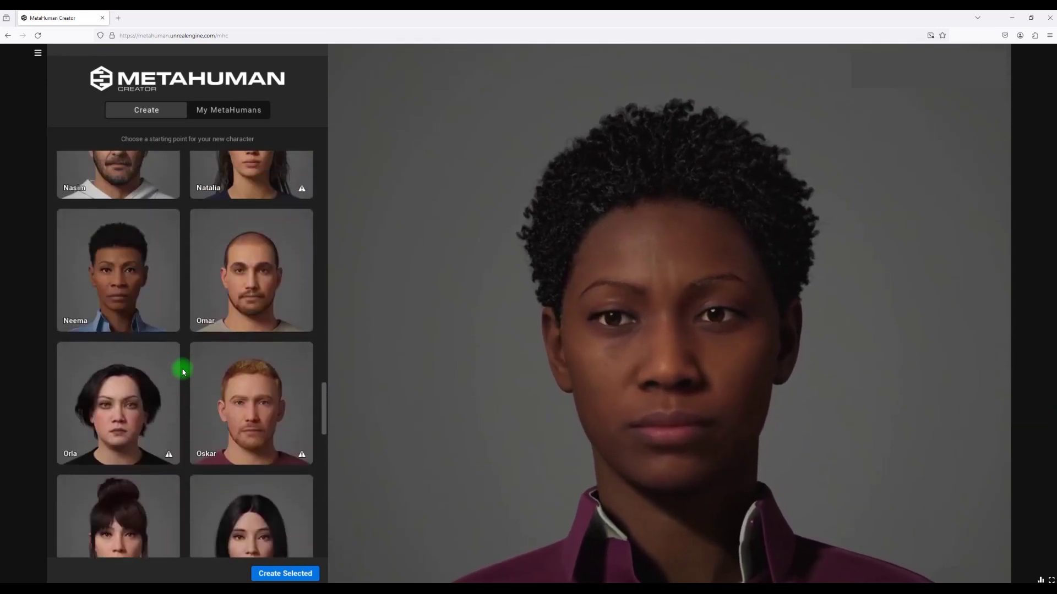
scroll(183, 372, "up", 4)
scroll(183, 372, "up", 8)
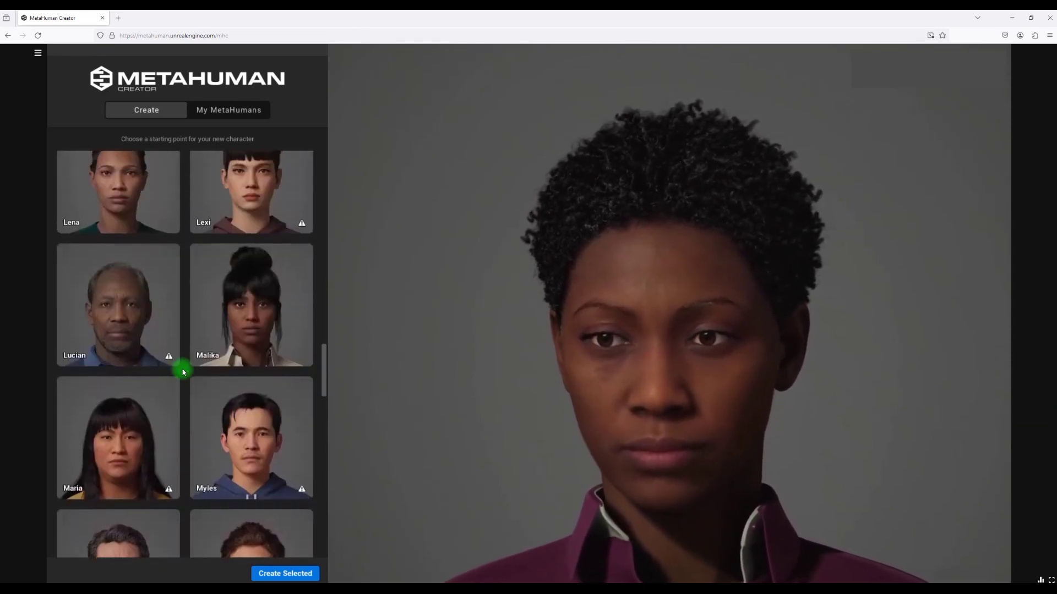
scroll(183, 372, "up", 3)
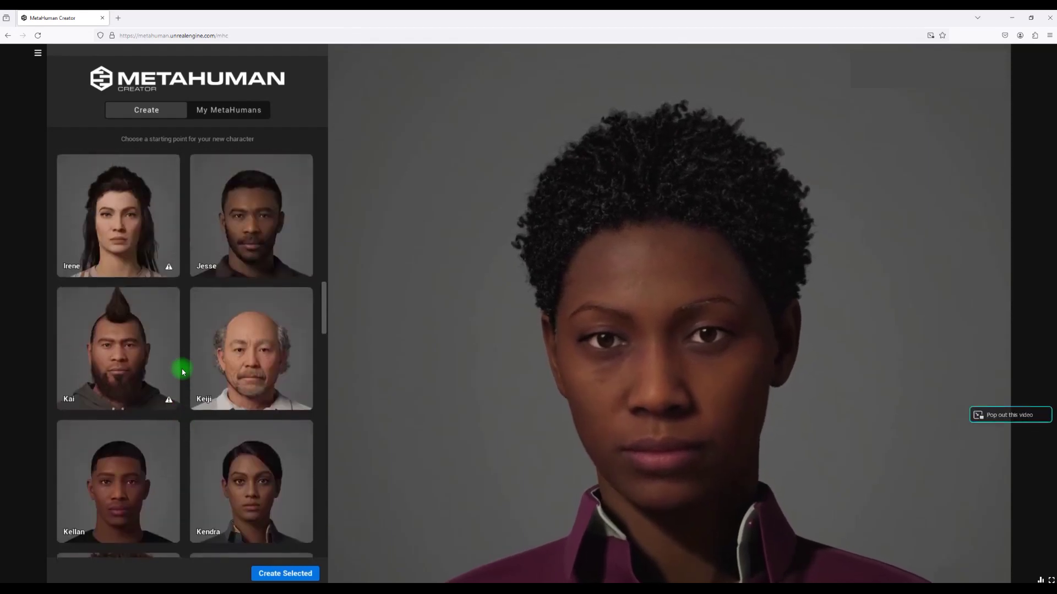
scroll(185, 384, "up", 6)
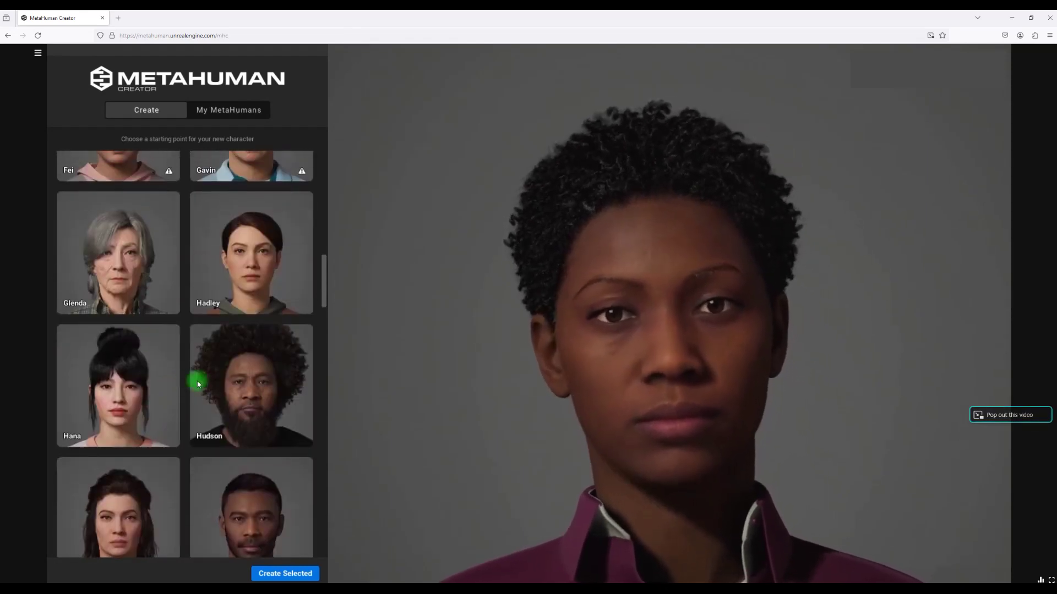
left_click(232, 384)
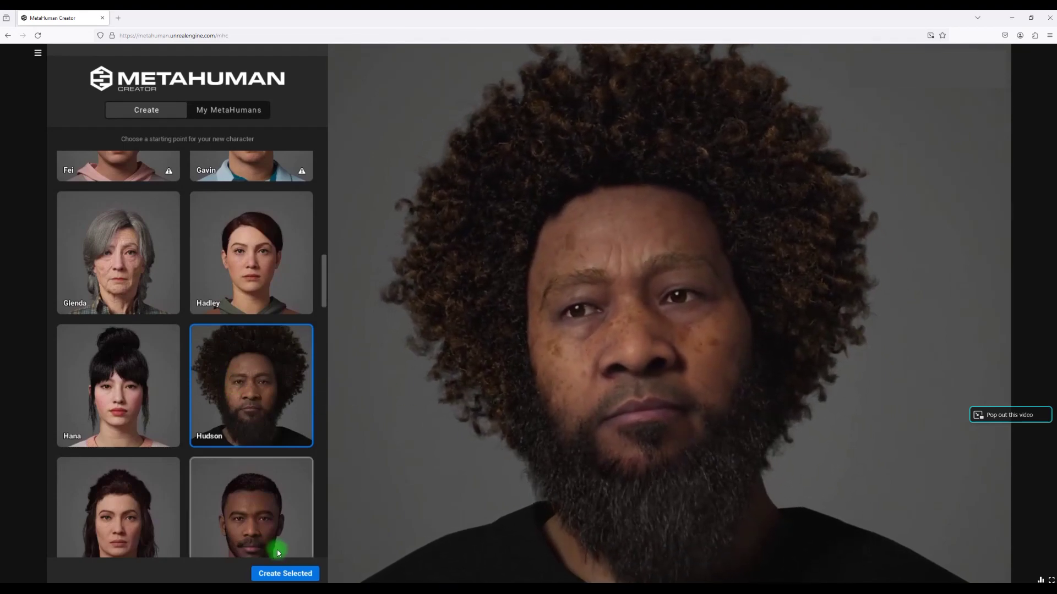
left_click(284, 573)
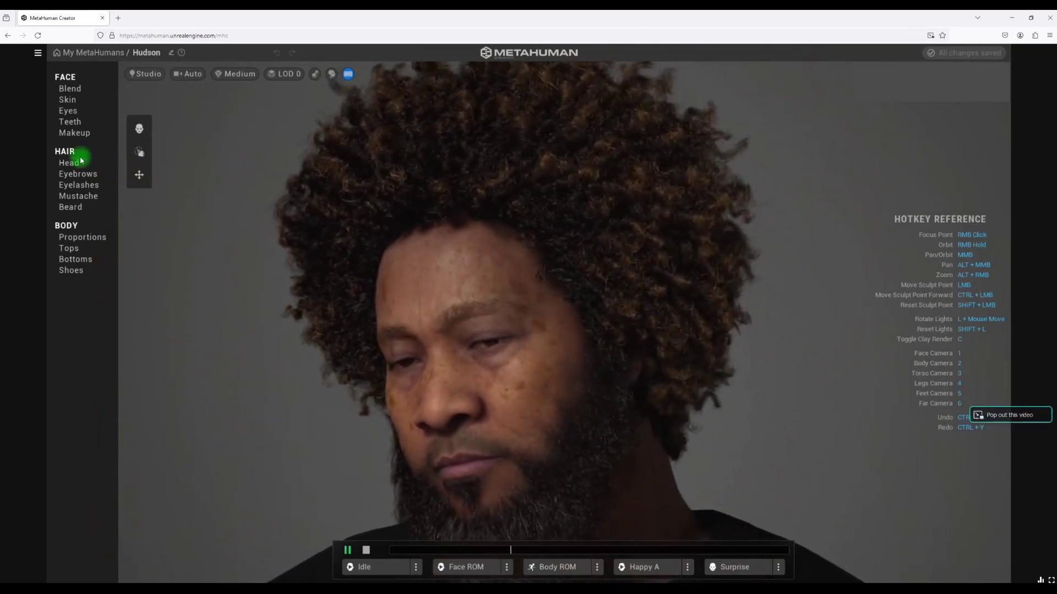
- Fill the three face blend slots with the Aoi, Ada and Cooper presets
left_click(71, 90)
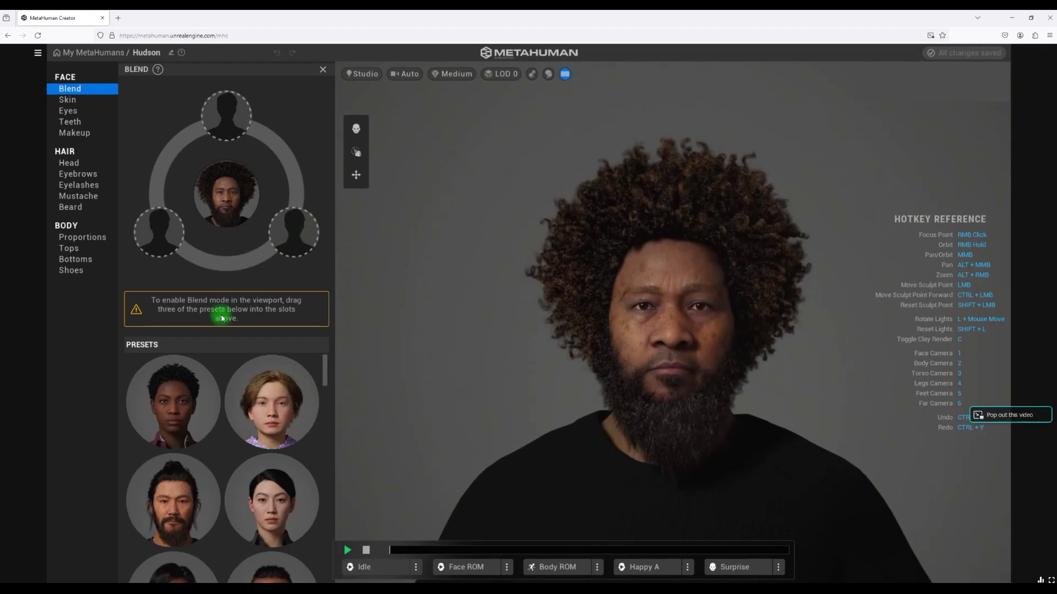
scroll(185, 452, "down", 1)
scroll(176, 435, "up", 1)
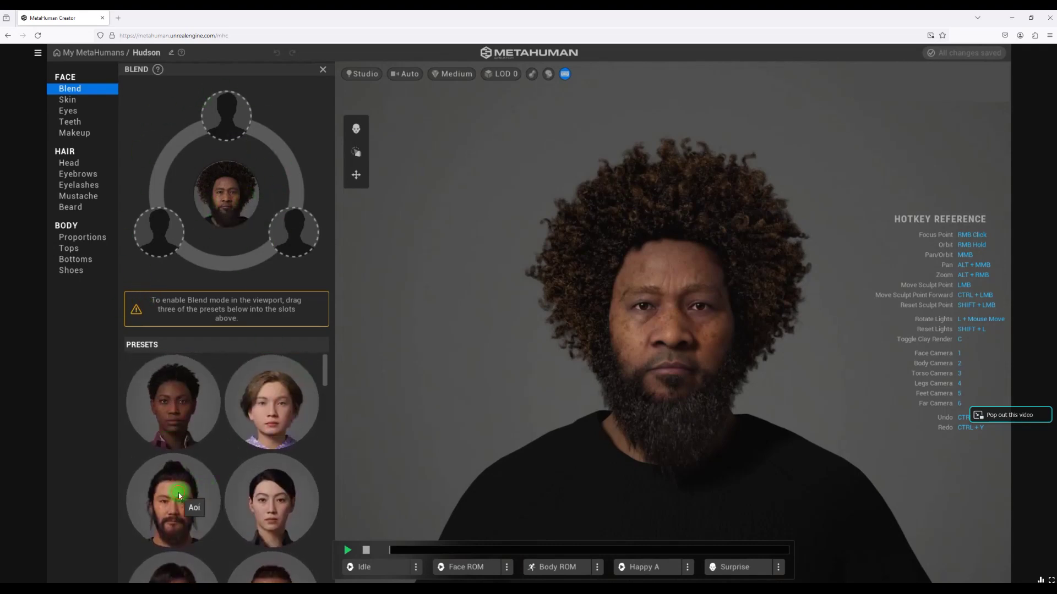
left_click_drag(172, 491, 225, 114)
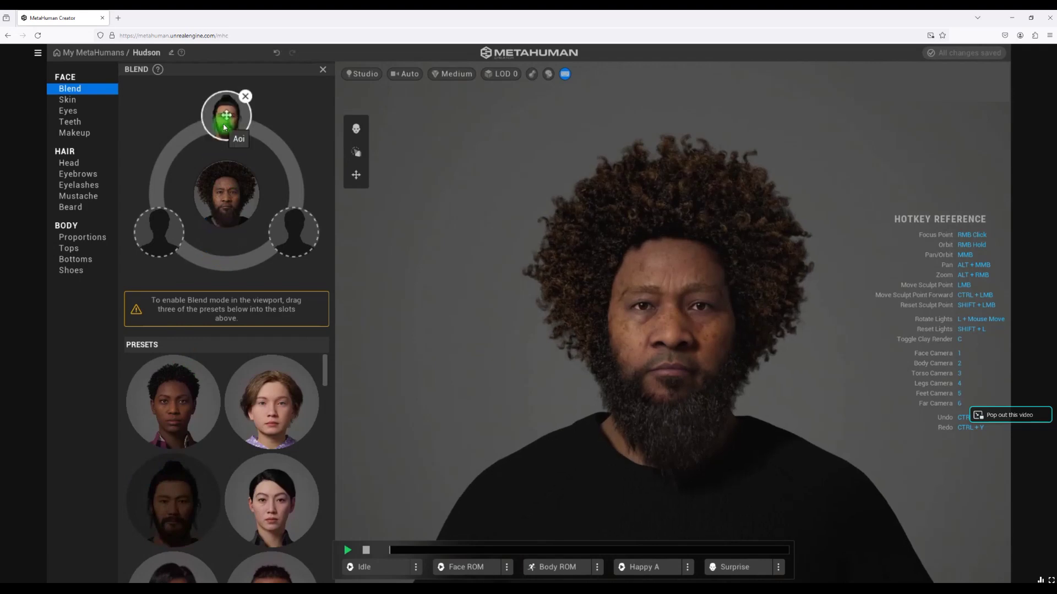
left_click_drag(165, 428, 159, 237)
scroll(198, 433, "down", 5)
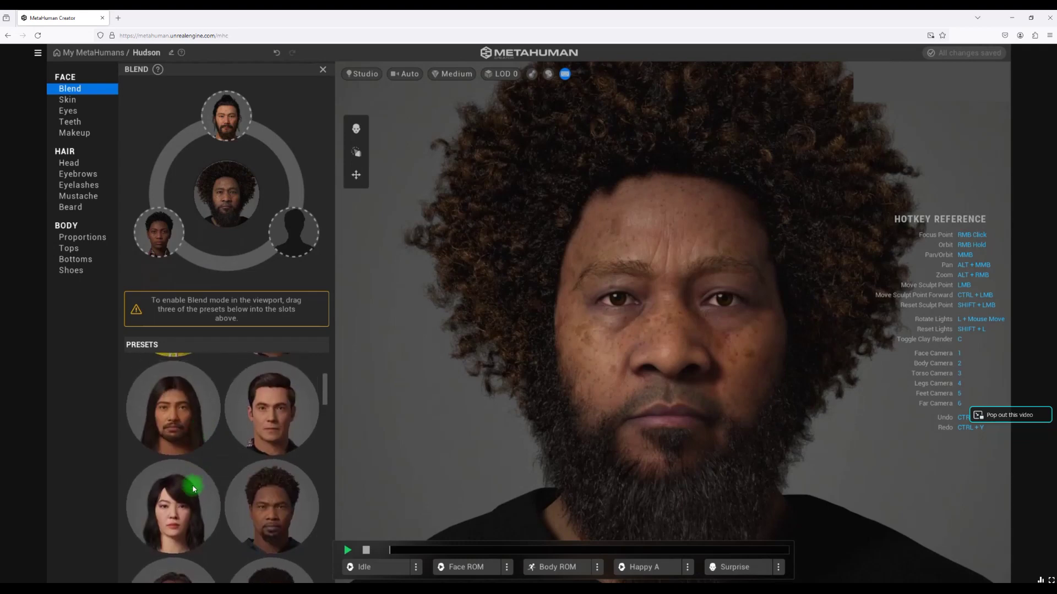
mouse_move(257, 432)
left_mouse_down()
mouse_move(309, 238)
mouse_move(295, 234)
left_mouse_up()
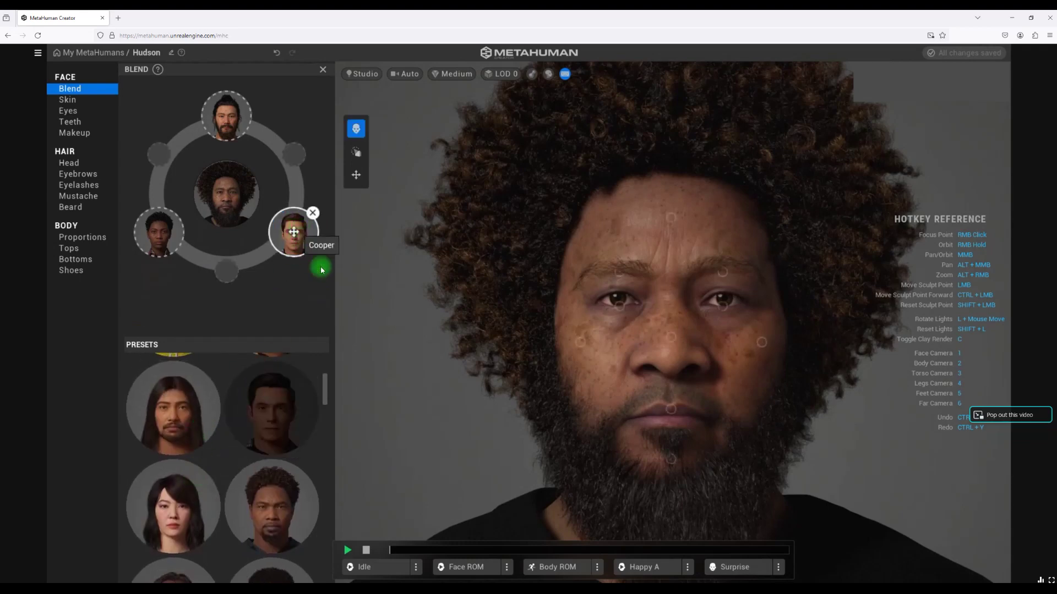
- Reshape Hudson's nose and brow area by blending them towards the assigned presets with the face control points
mouse_move(671, 337)
left_mouse_down()
mouse_move(594, 381)
mouse_move(646, 350)
mouse_move(687, 345)
mouse_move(734, 370)
mouse_move(691, 341)
mouse_move(601, 369)
mouse_move(673, 274)
left_mouse_up()
mouse_move(659, 328)
left_mouse_down()
mouse_move(665, 344)
mouse_move(667, 255)
left_mouse_up()
left_click_drag(245, 131, 584, 276)
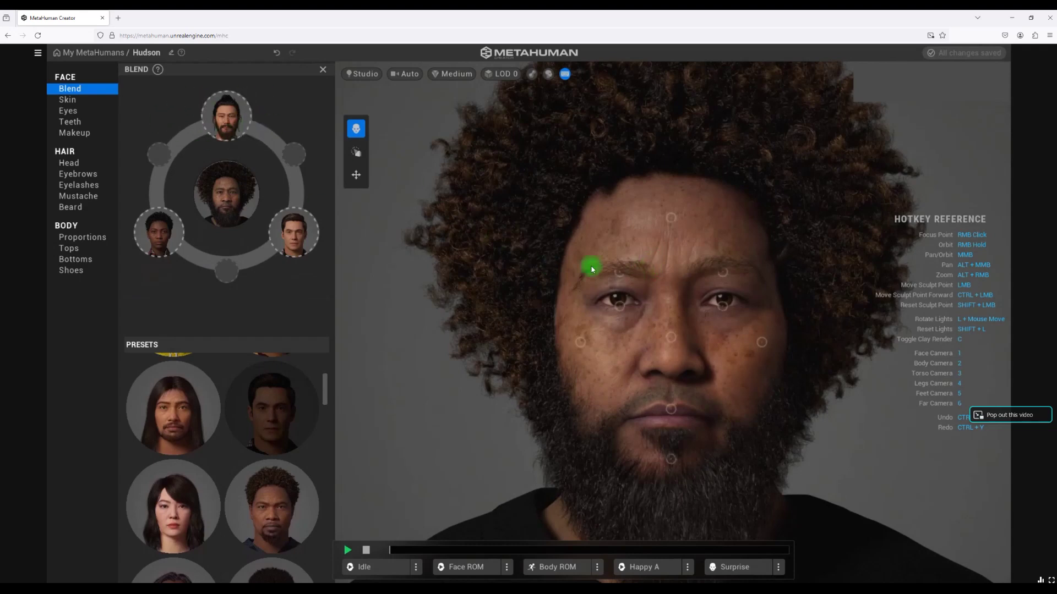
mouse_move(676, 341)
left_mouse_down()
mouse_move(609, 372)
mouse_move(602, 393)
mouse_move(604, 376)
left_mouse_up()
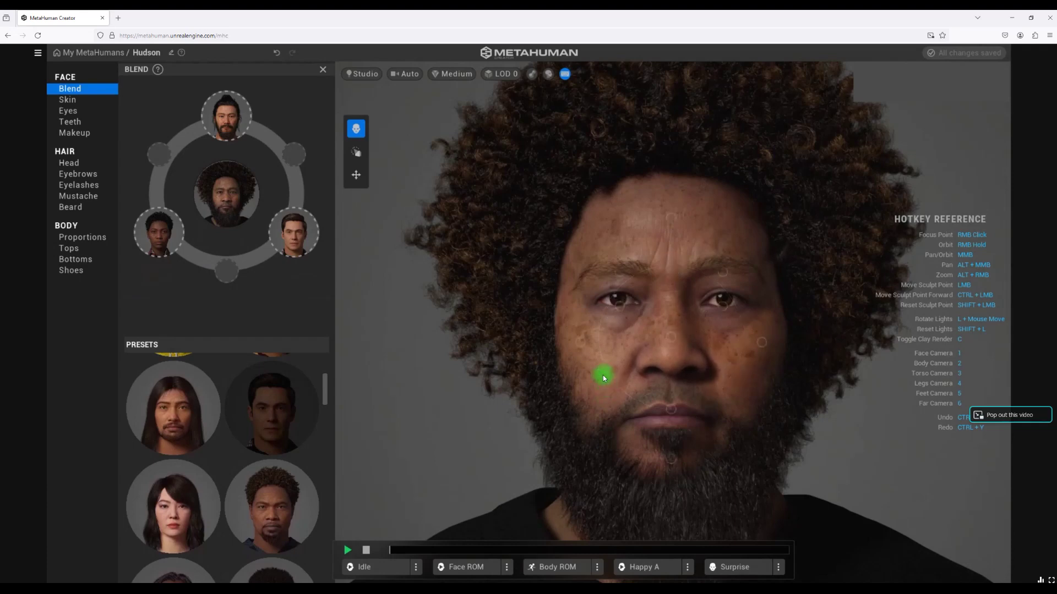
mouse_move(157, 230)
left_click_drag(168, 235, 314, 295)
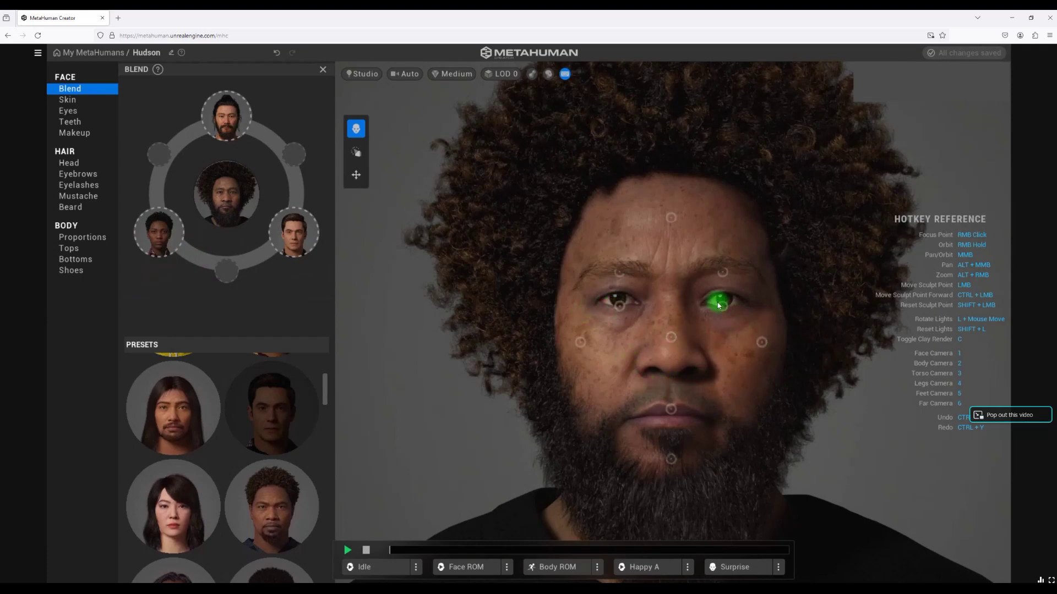
left_click_drag(793, 347, 801, 356)
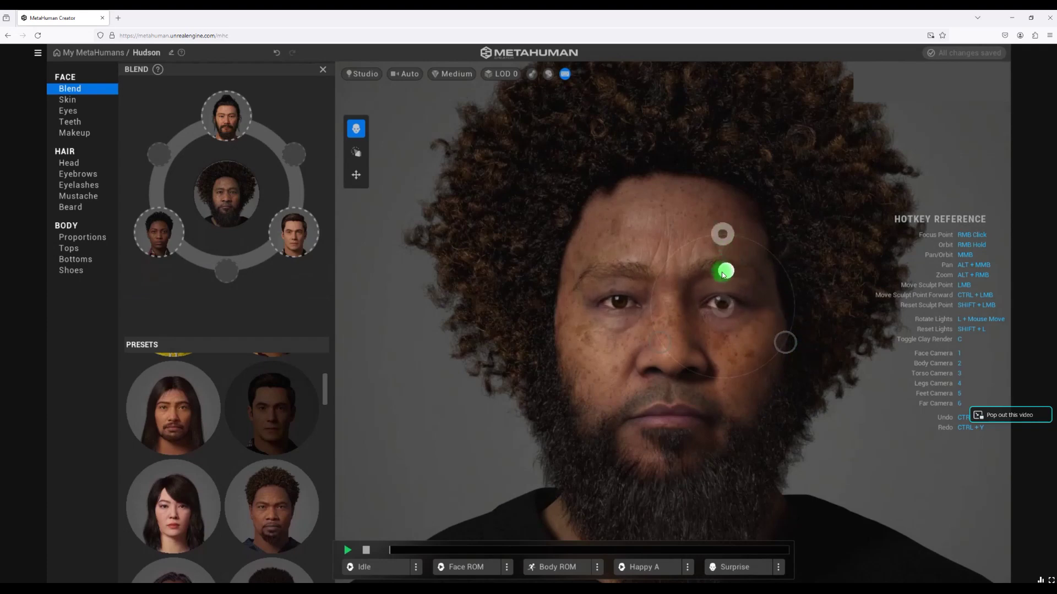
- Examine the customization options for skin, teeth, head hair, mustache, bottoms and shoes
left_click(63, 101)
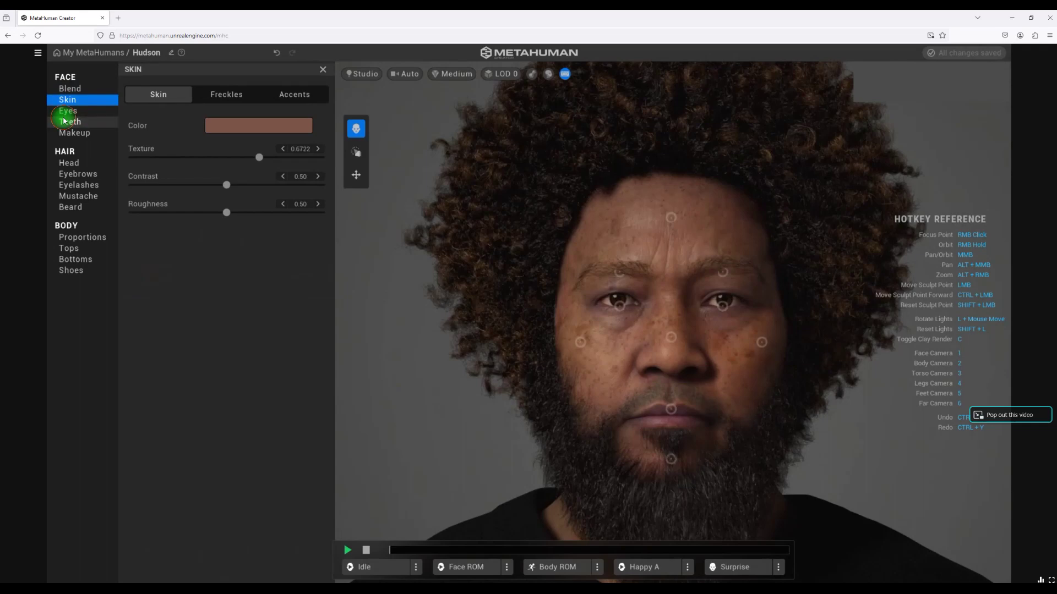
left_click(62, 122)
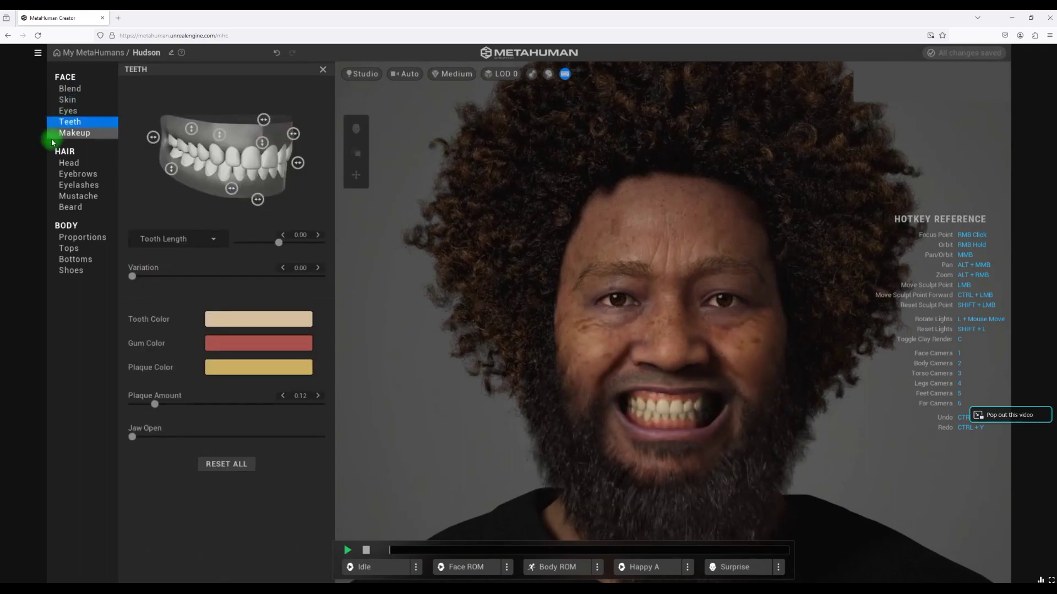
left_click(66, 164)
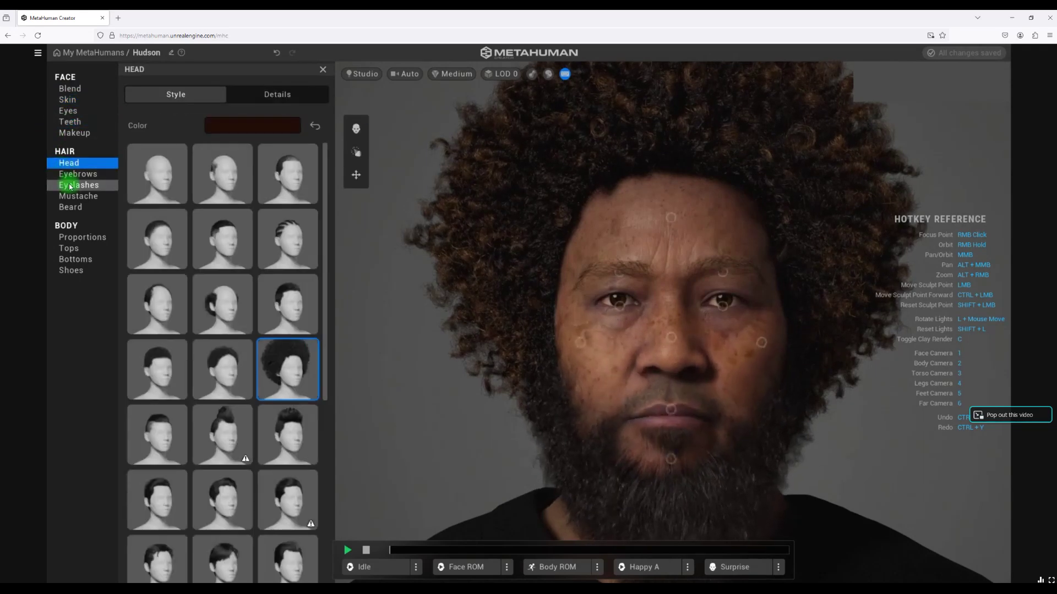
left_click(72, 197)
left_click(76, 270)
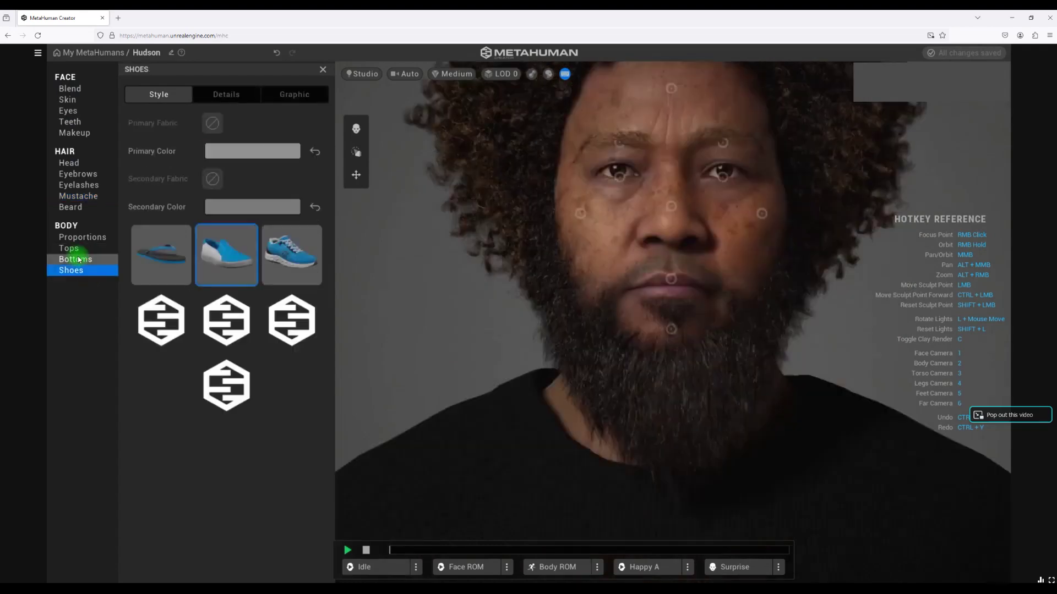
left_click(77, 259)
left_click(75, 271)
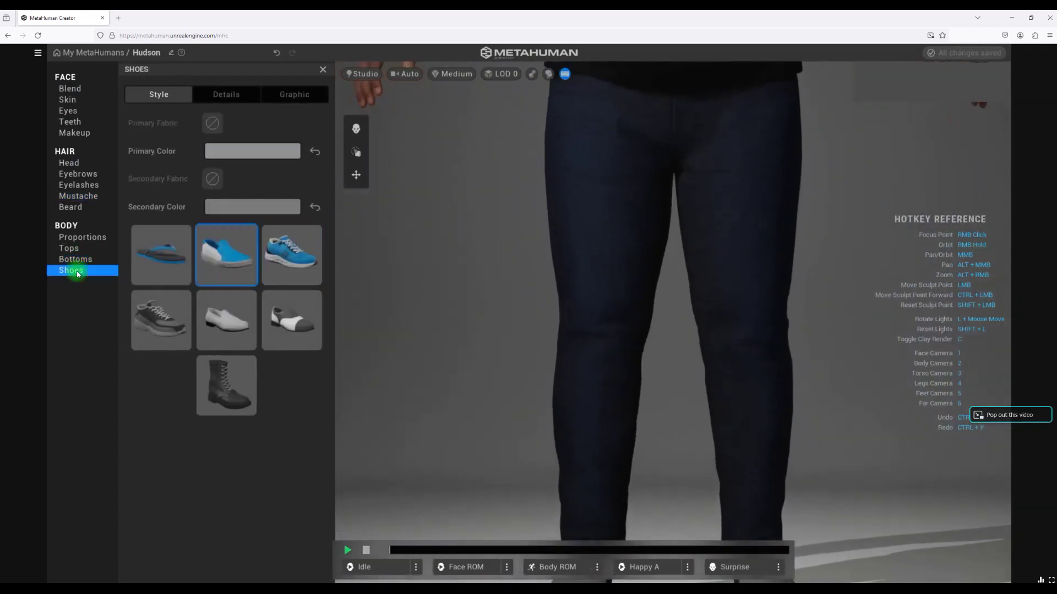
- Choose the Short height for Hudson's body proportions and return to the My MetaHumans overview
left_click(76, 238)
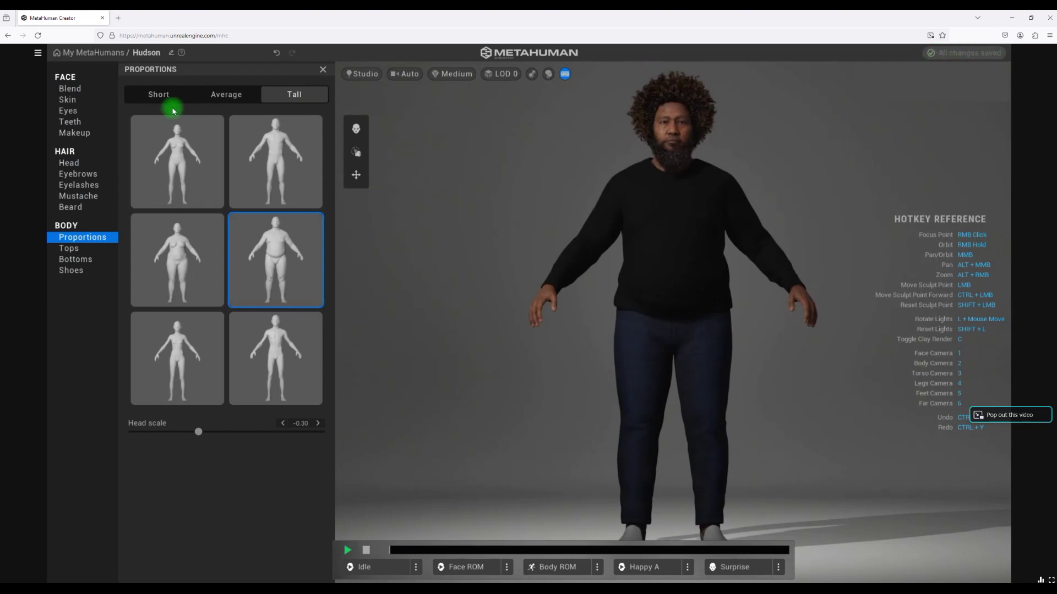
left_click(142, 95)
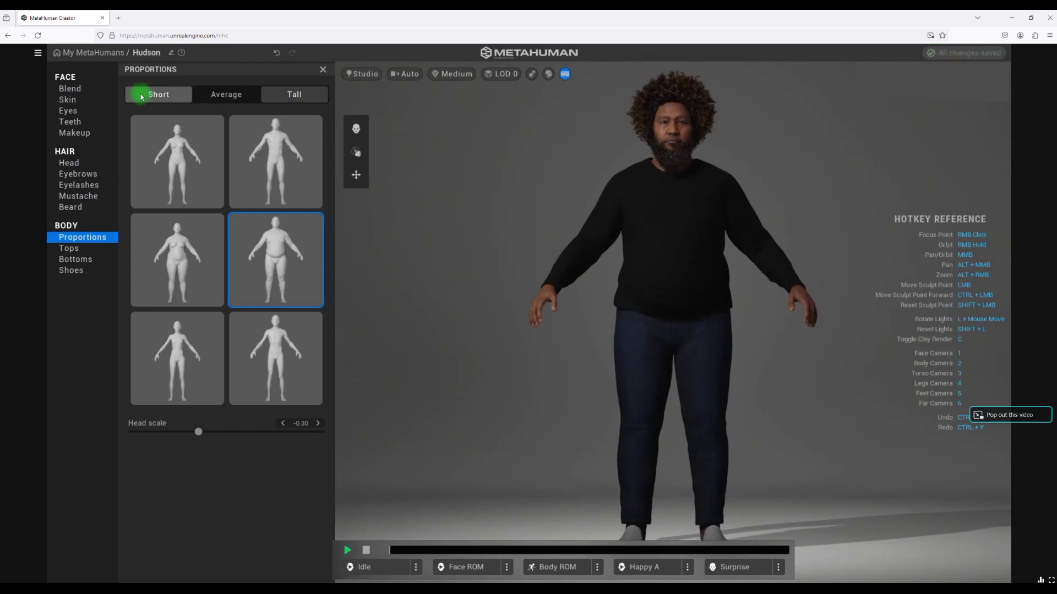
left_click(54, 53)
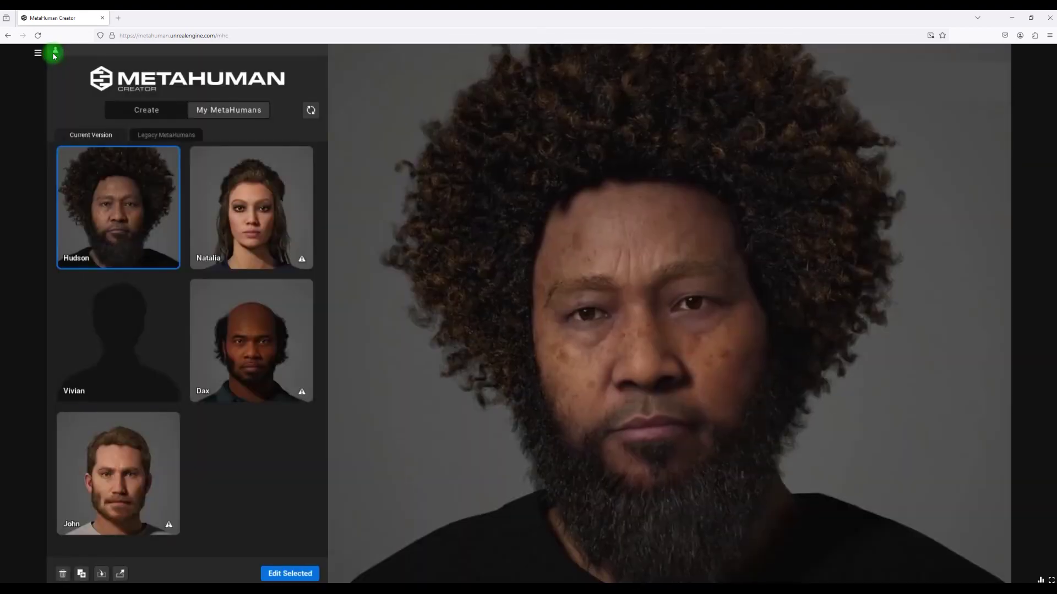